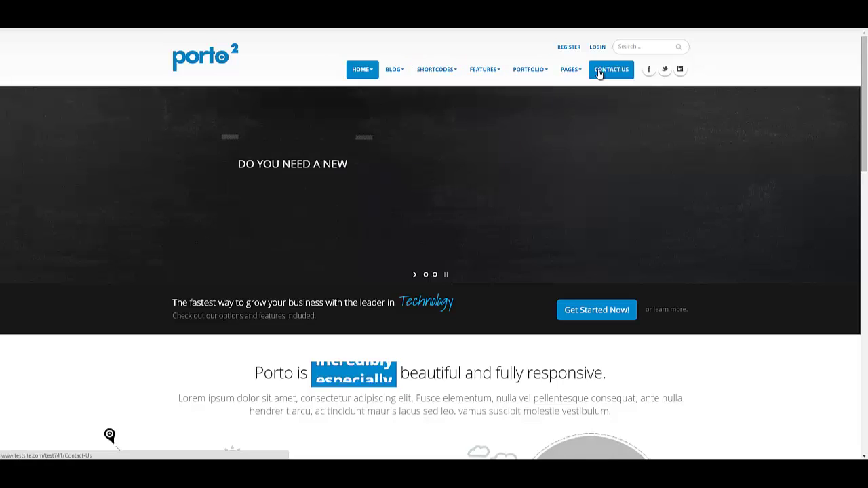
Log in to DNN with the host superuser account and its password.
mouse_move(513, 80)
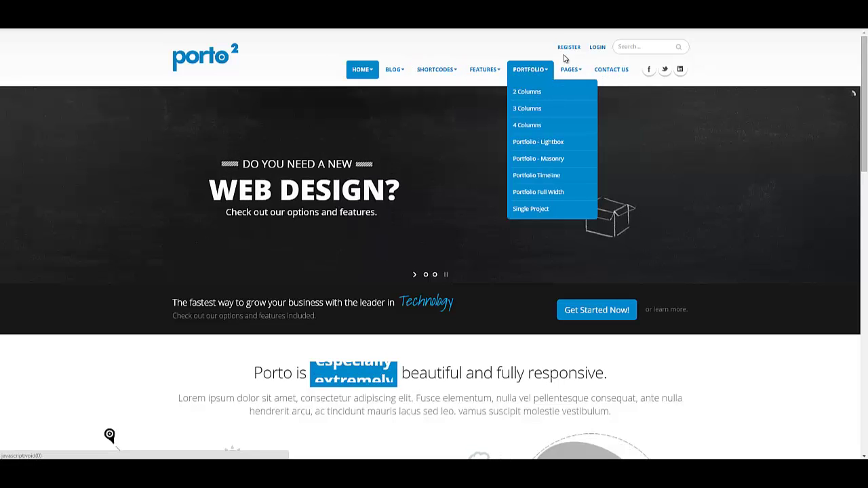
click(598, 48)
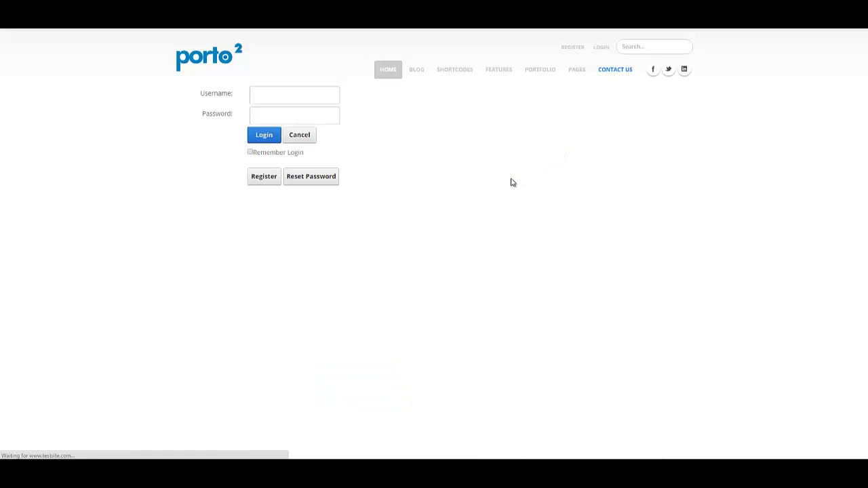
text(host)
key(Tab)
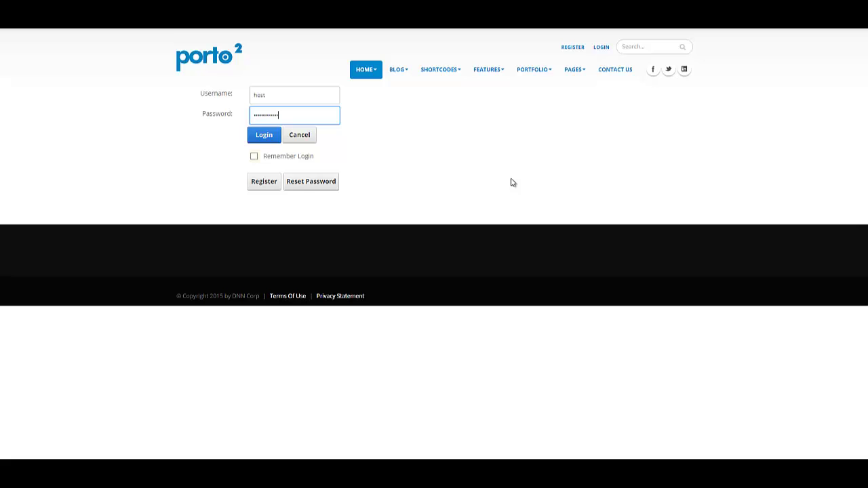
key(Return)
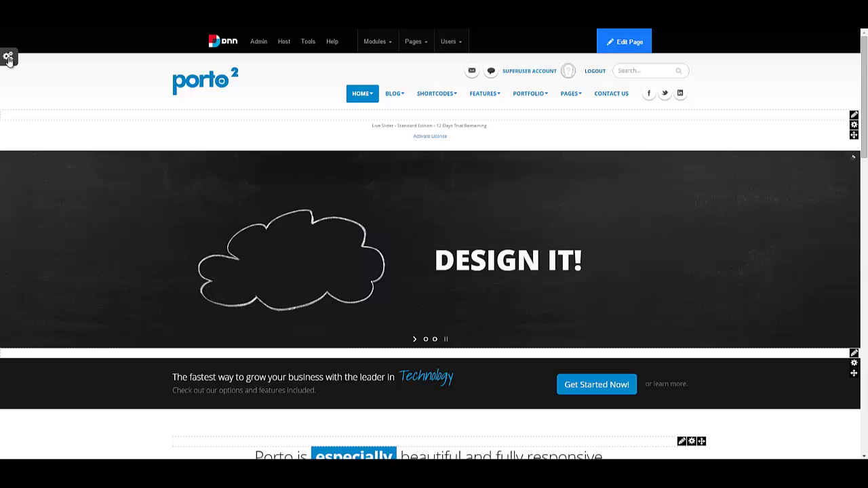
Set the Porto Style Switcher Website Type to One Page, save, and confirm overwriting the theme.
click(8, 57)
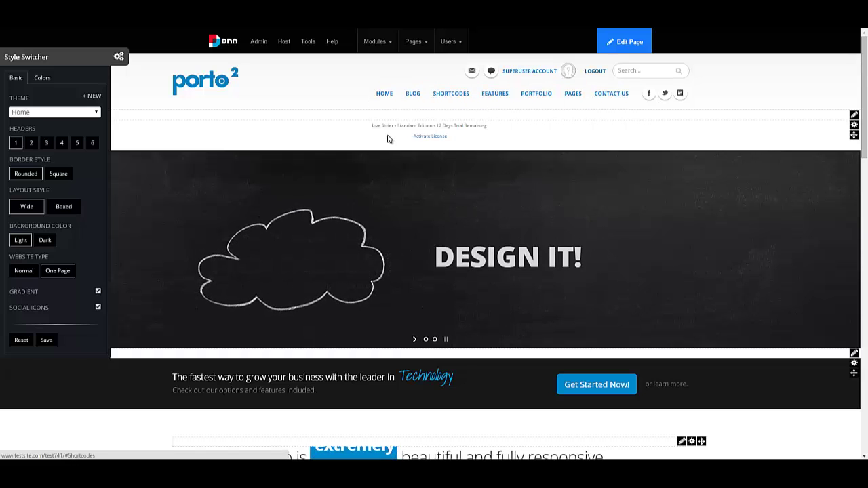
click(46, 339)
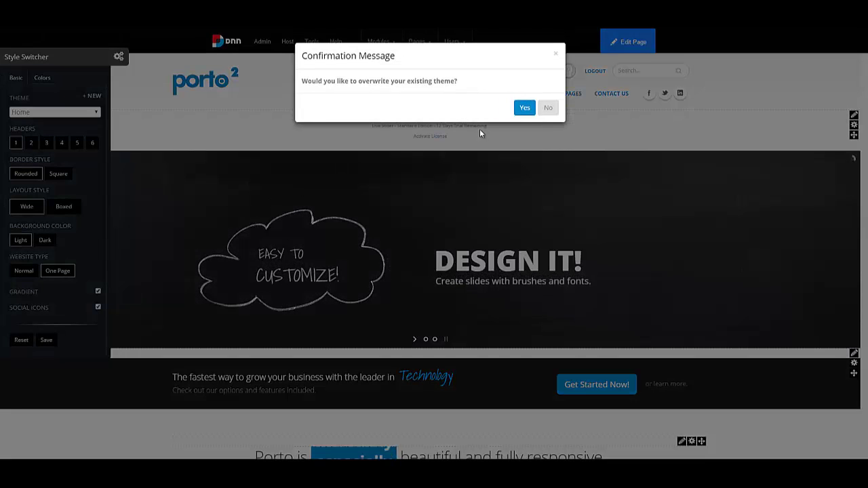
click(525, 104)
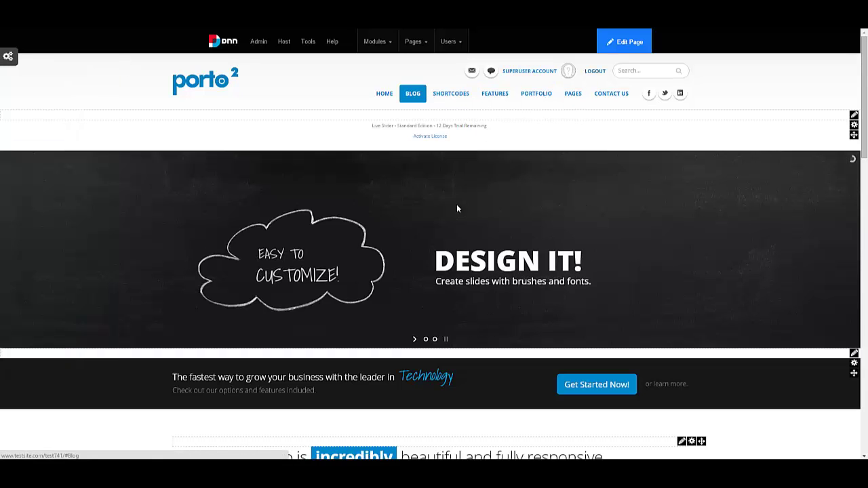
Scroll down to the Our Features module and open its Edit Content editor.
scroll(419, 254, down, 1)
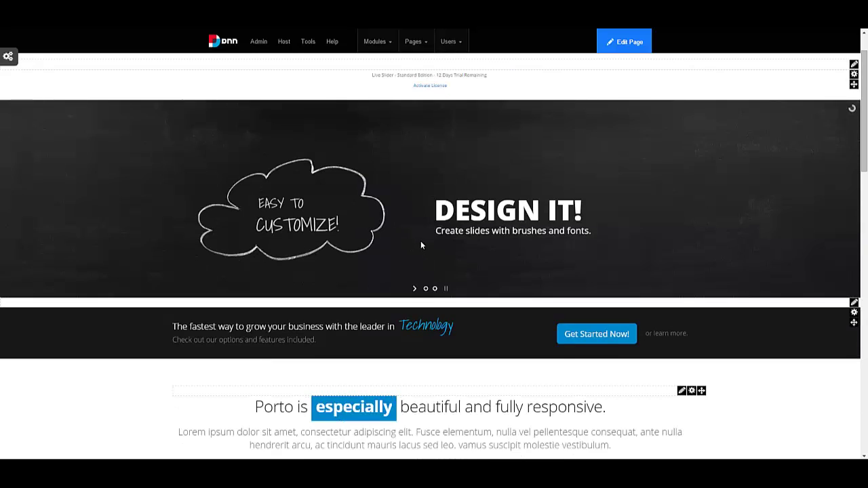
scroll(420, 245, down, 5)
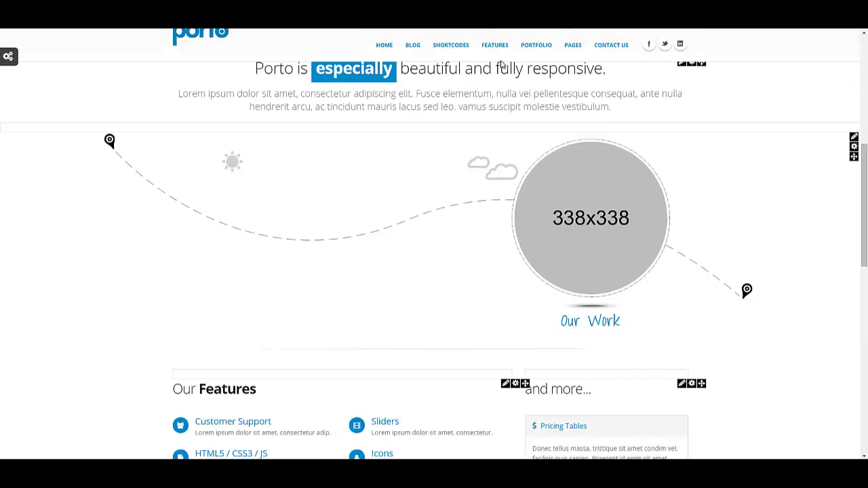
scroll(490, 97, down, 1)
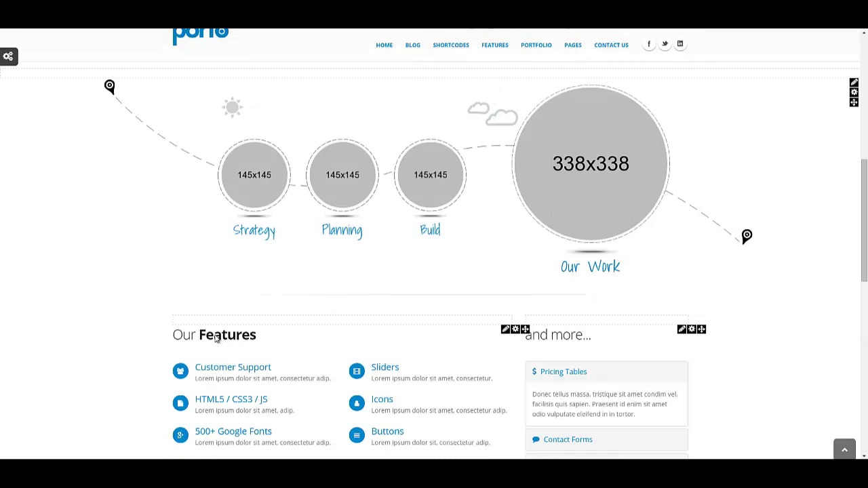
scroll(216, 339, down, 3)
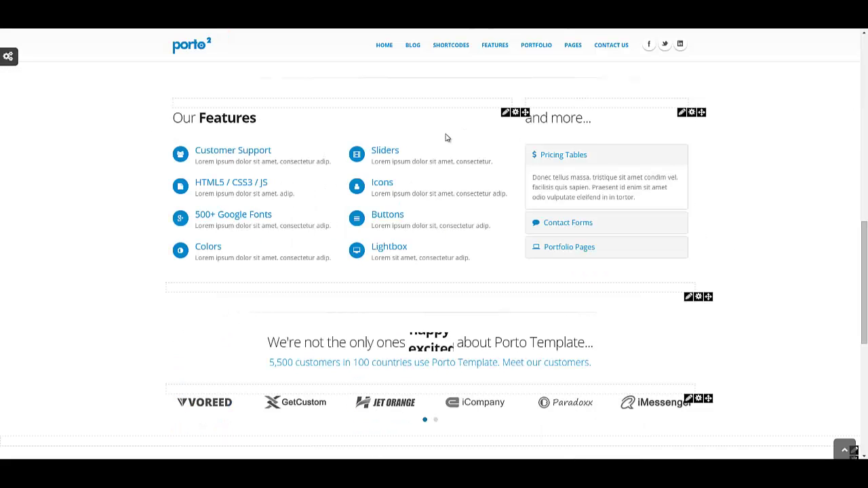
click(505, 112)
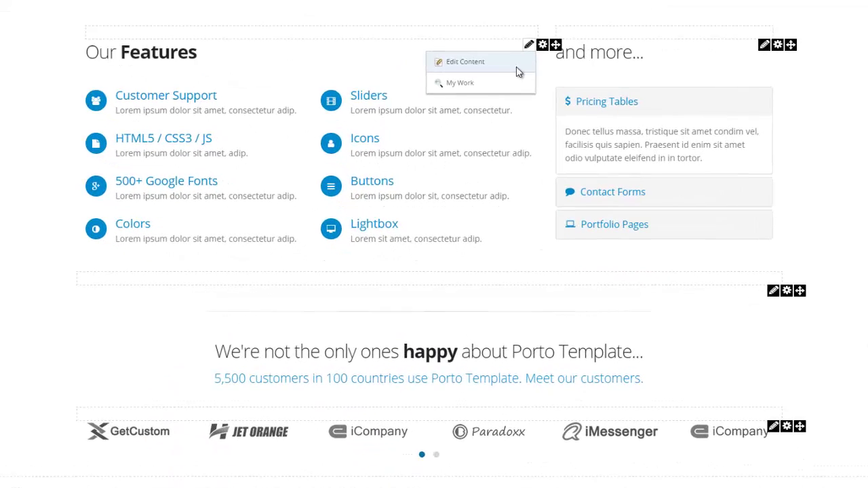
click(519, 67)
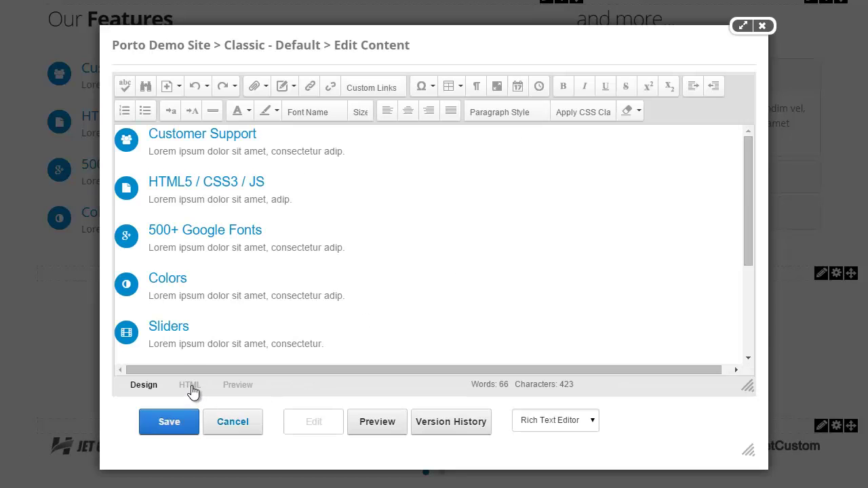
In HTML view, insert <section id="Features"> on its own line at the top of Our Features.
click(190, 385)
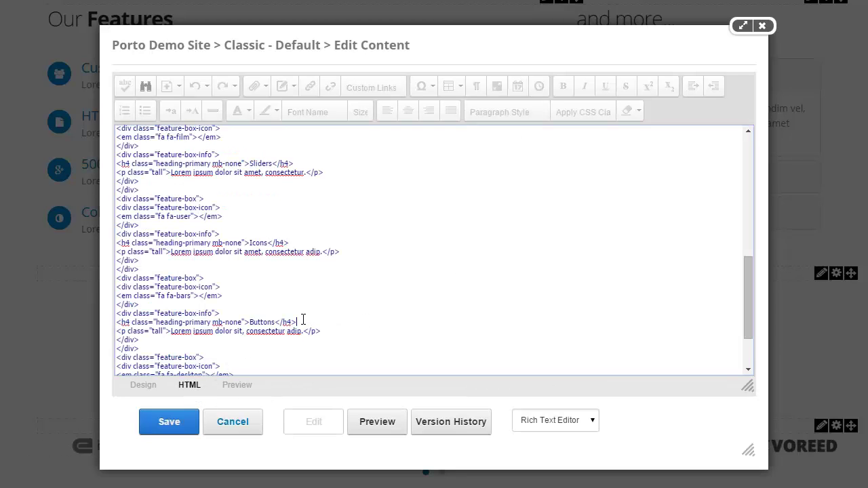
scroll(303, 320, up, 10)
scroll(302, 324, down, 4)
scroll(301, 319, down, 5)
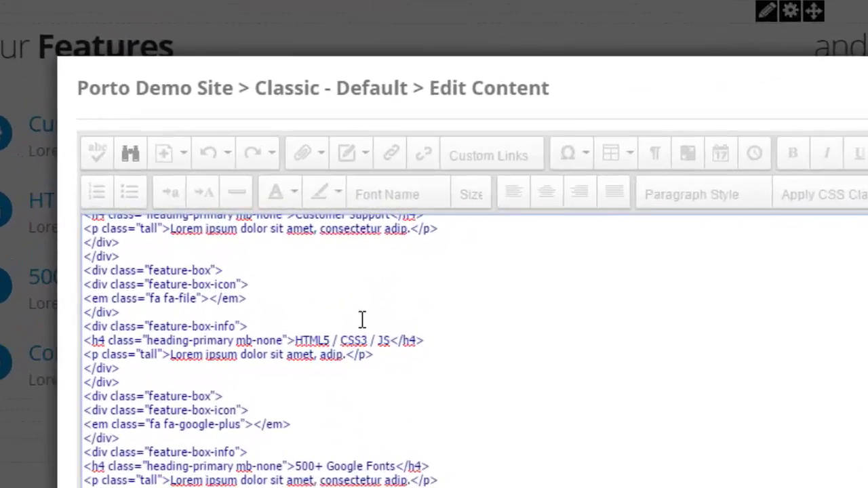
scroll(362, 319, up, 3)
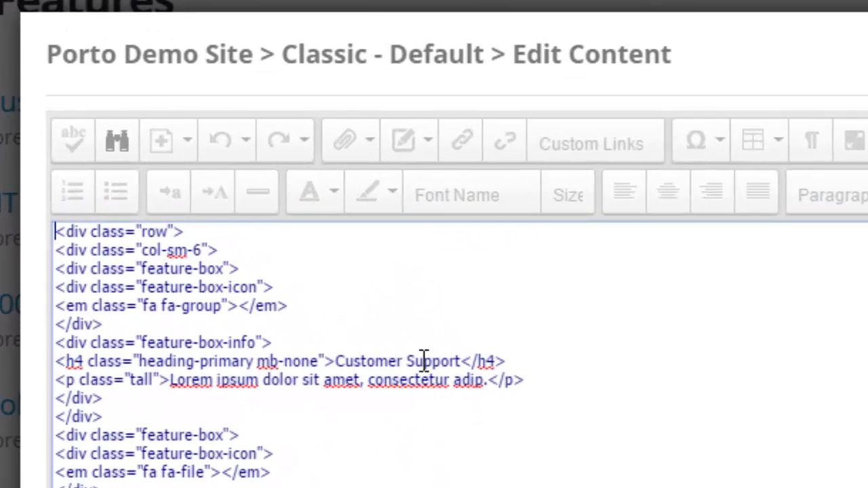
text(<sce)
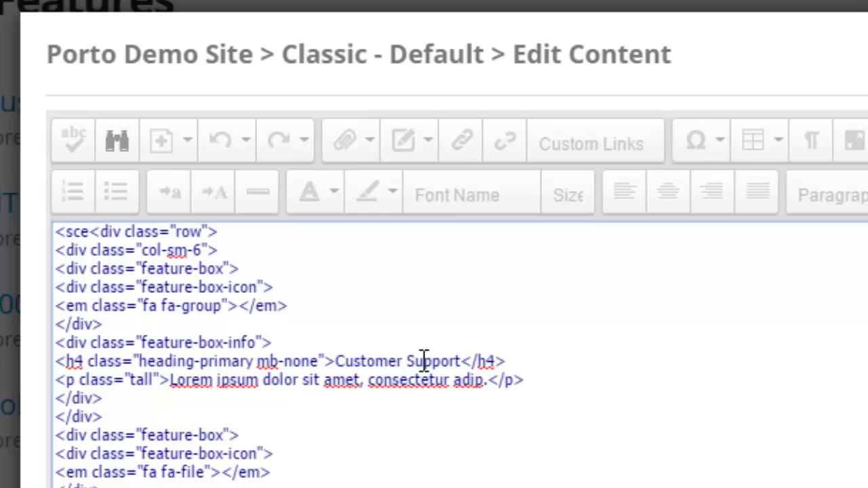
key(BackSpace)
key(BackSpace)
text(ection id="Features")
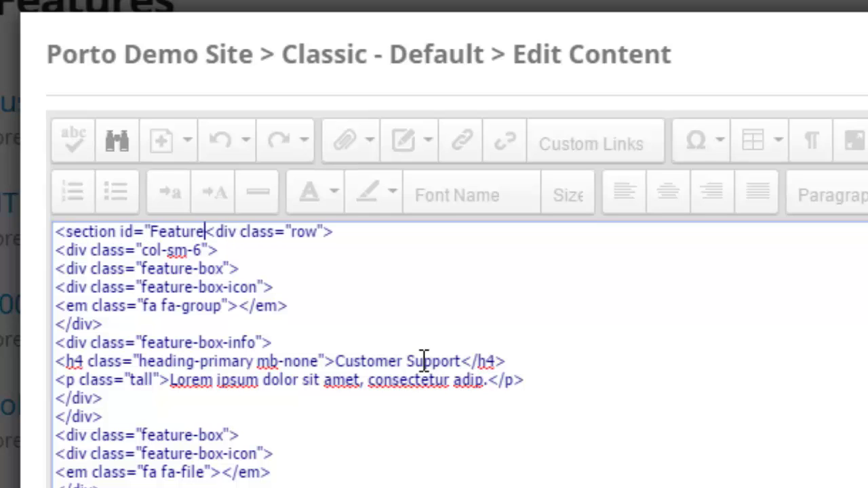
text(>)
key(Return)
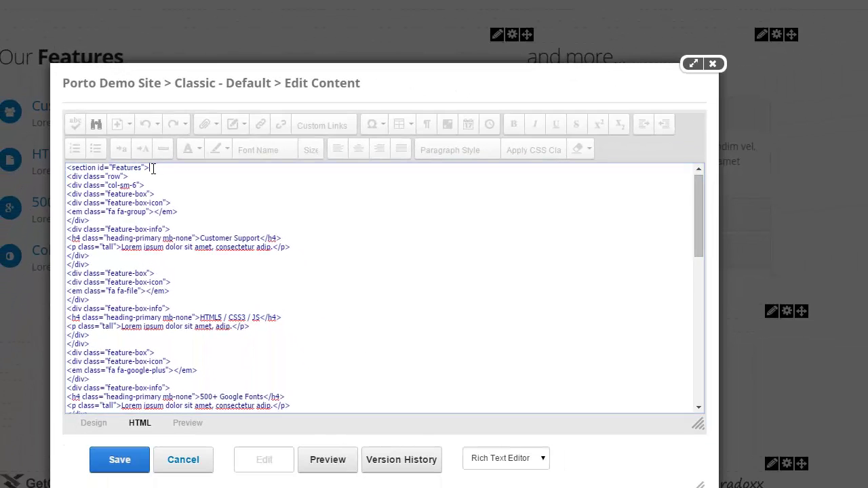
drag(152, 168, 43, 162)
click(175, 214)
Add a closing </section> tag at the end and save the Features content.
key(ctrl+End)
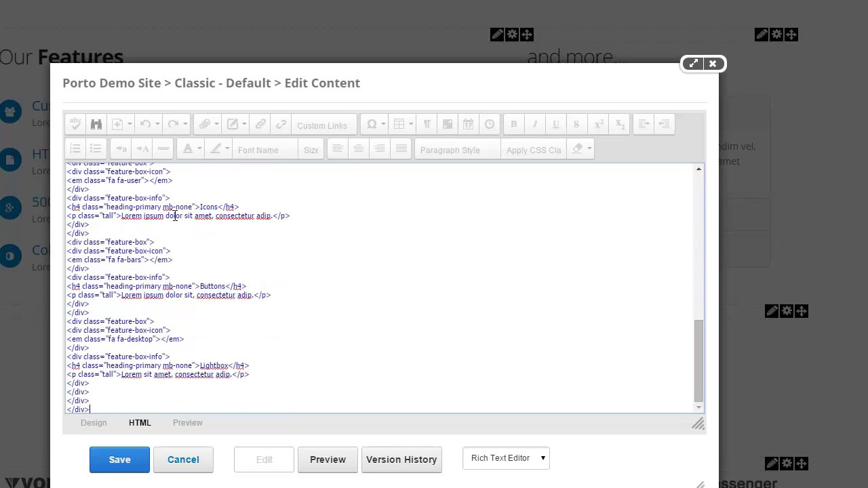
key(Return)
text(</section>)
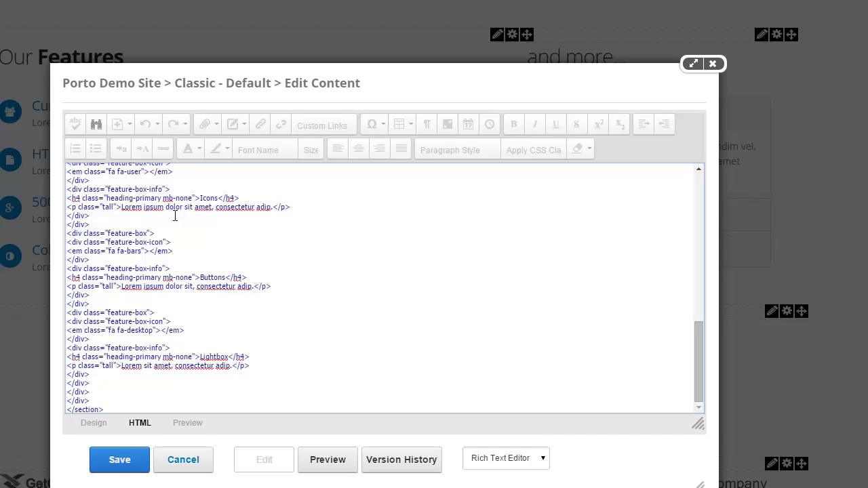
key(ctrl+s)
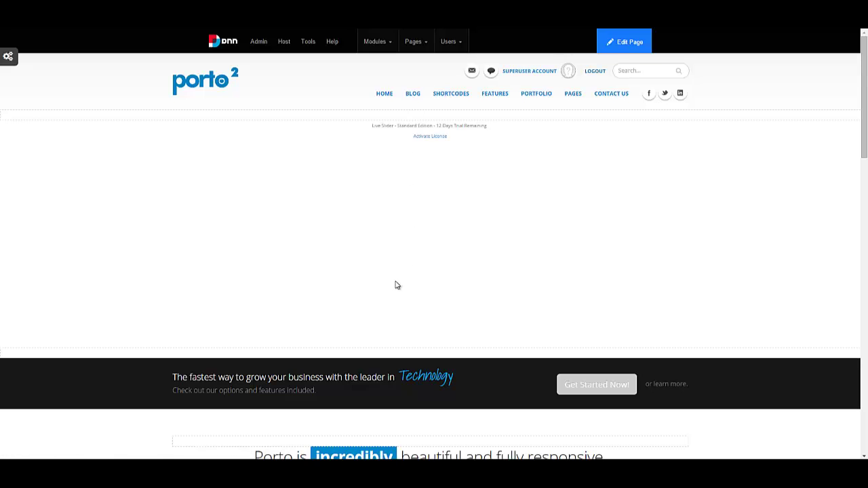
Open the Latest Blog Posts content in HTML view and add id="Blog" to its section tag.
scroll(396, 285, down, 15)
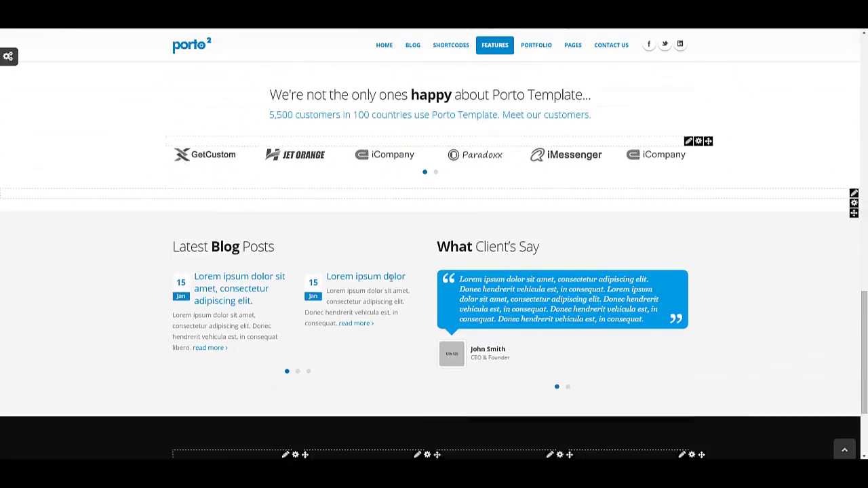
scroll(390, 281, down, 2)
scroll(390, 279, up, 2)
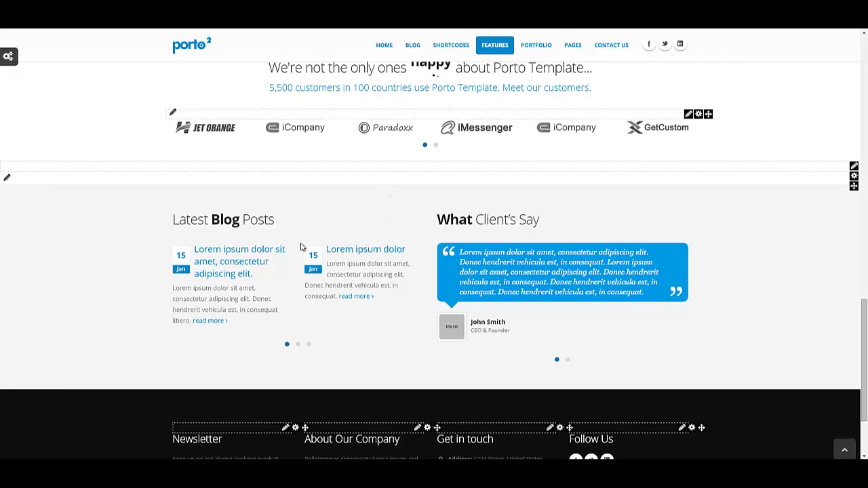
click(853, 168)
click(839, 179)
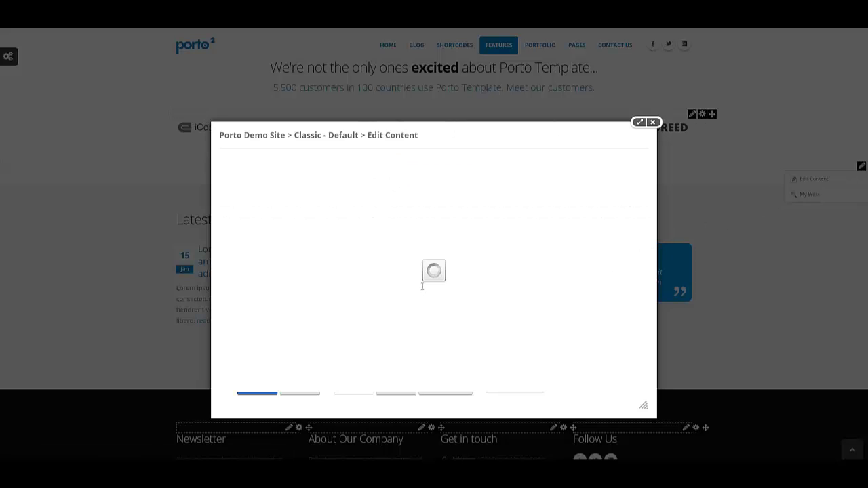
click(272, 361)
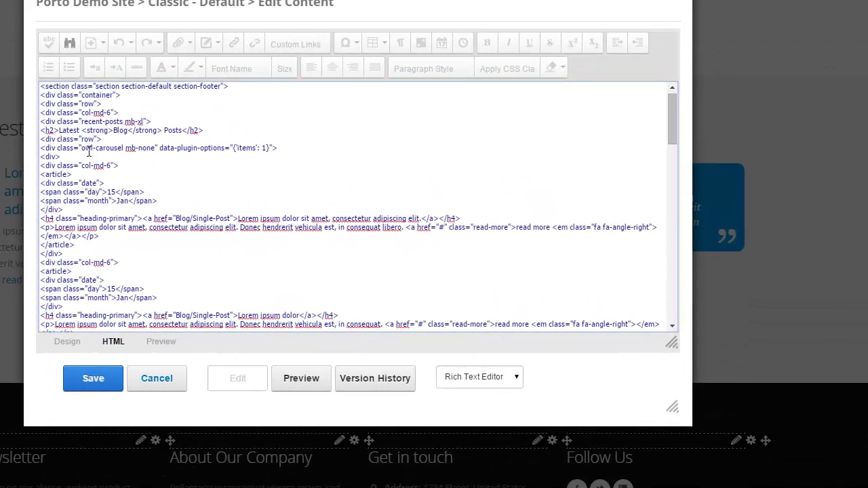
text(id="B)
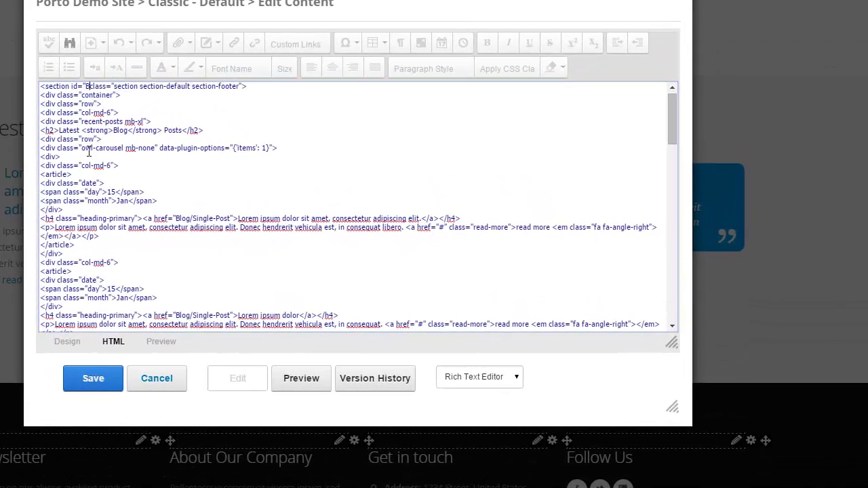
text(log")
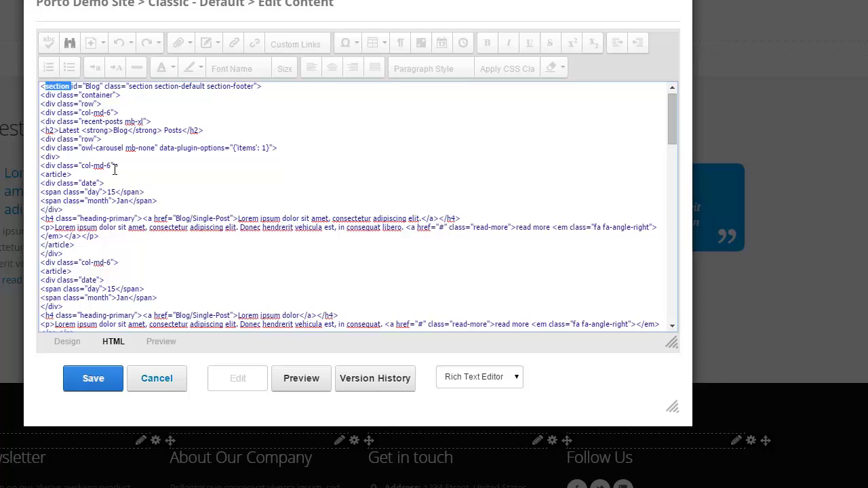
Save the Blog id change, log out, and test the BLOG menu link scrolling to its section.
click(94, 381)
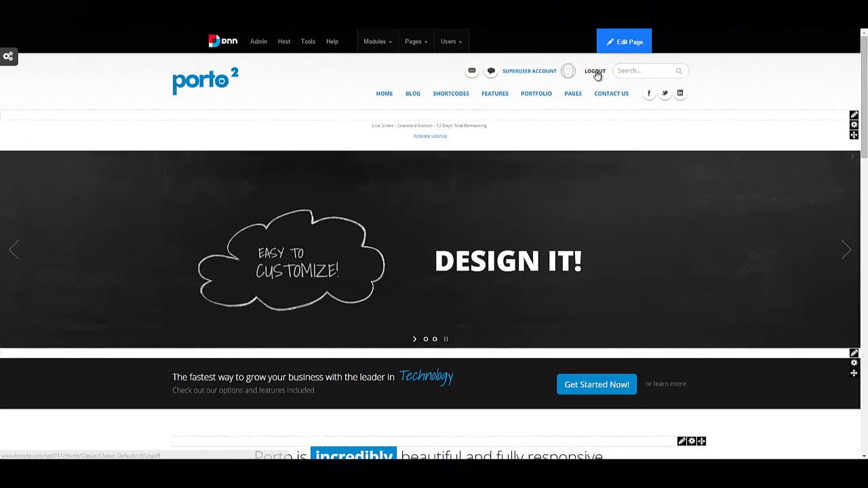
click(597, 73)
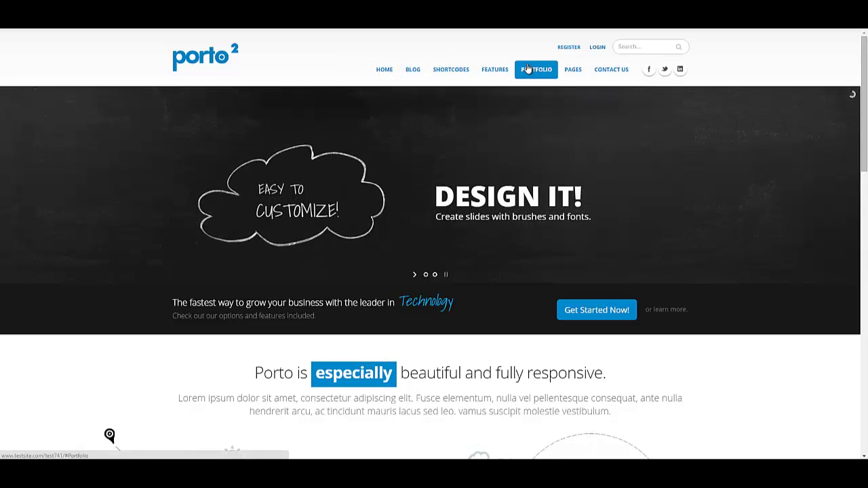
click(413, 72)
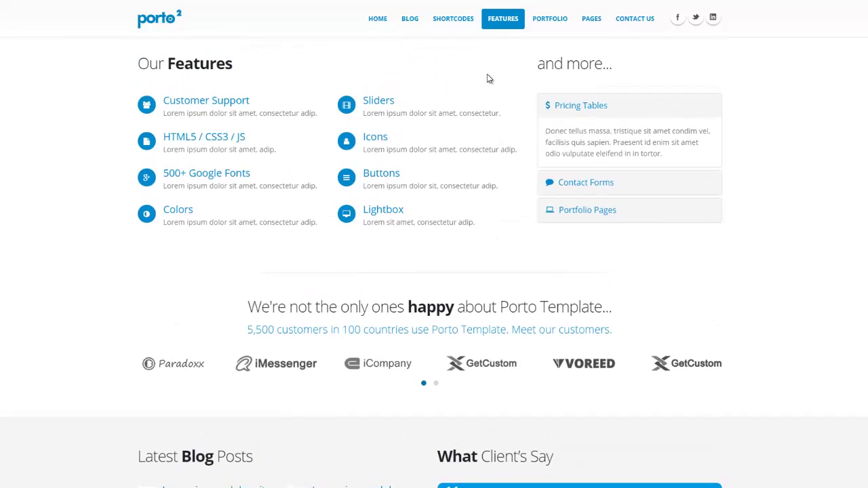
scroll(490, 88, up, 10)
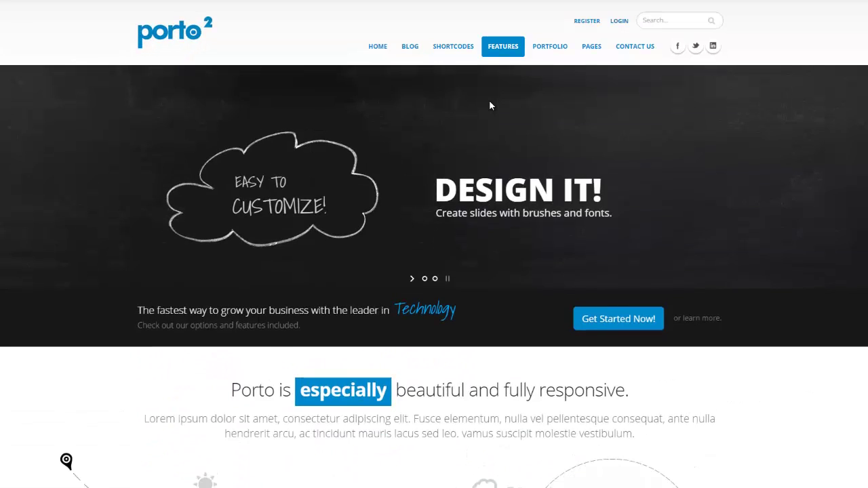